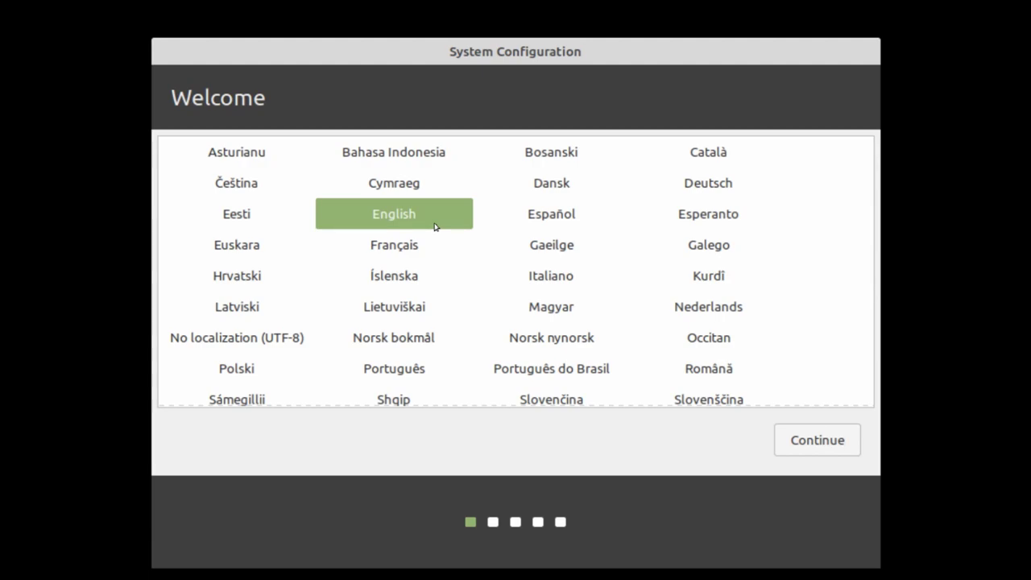
Step: Select English in the language list and continue to the keyboard layout step
scroll(435, 226, "down", 7)
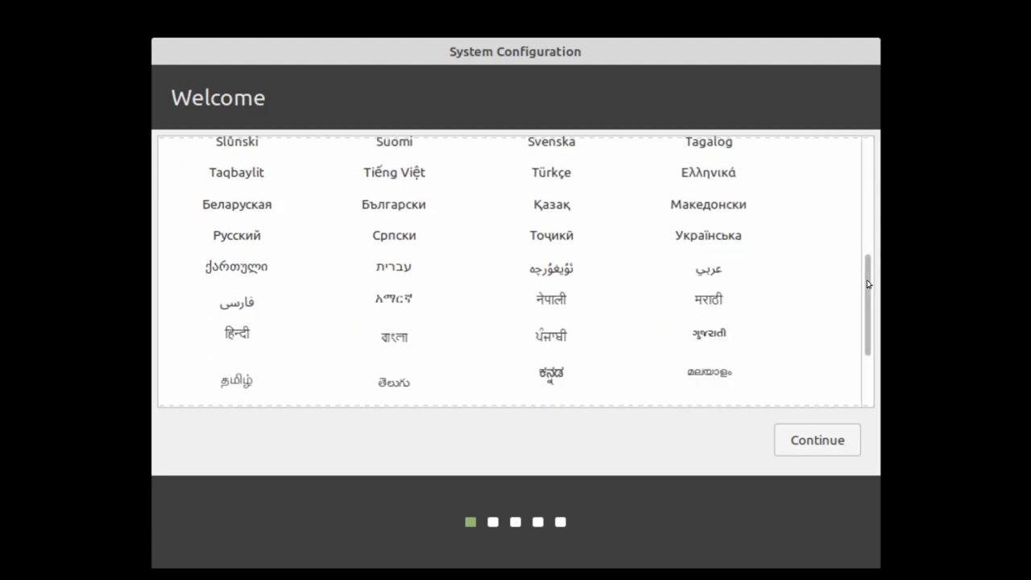
left_click_drag(868, 284, 869, 155)
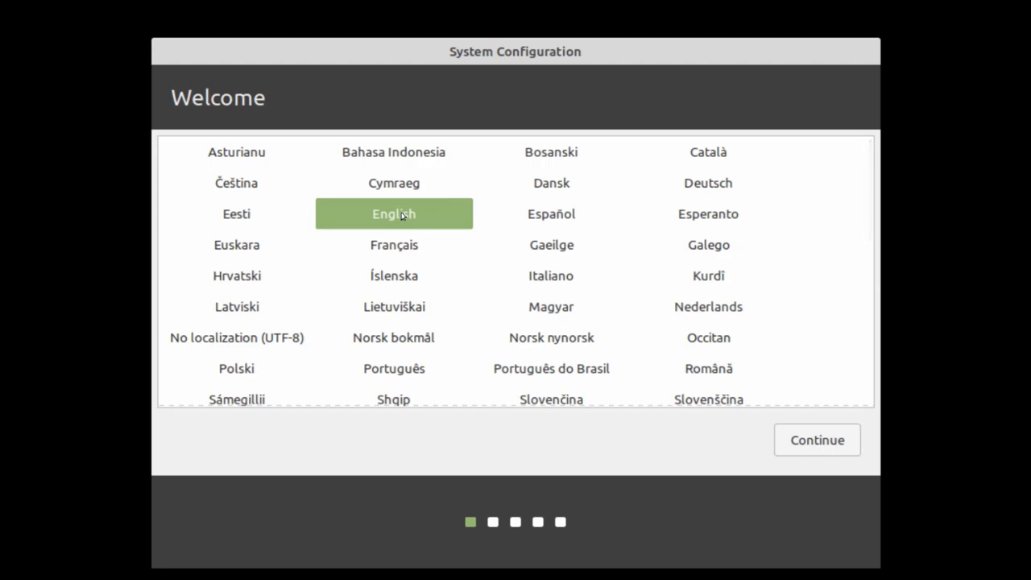
left_click(569, 214)
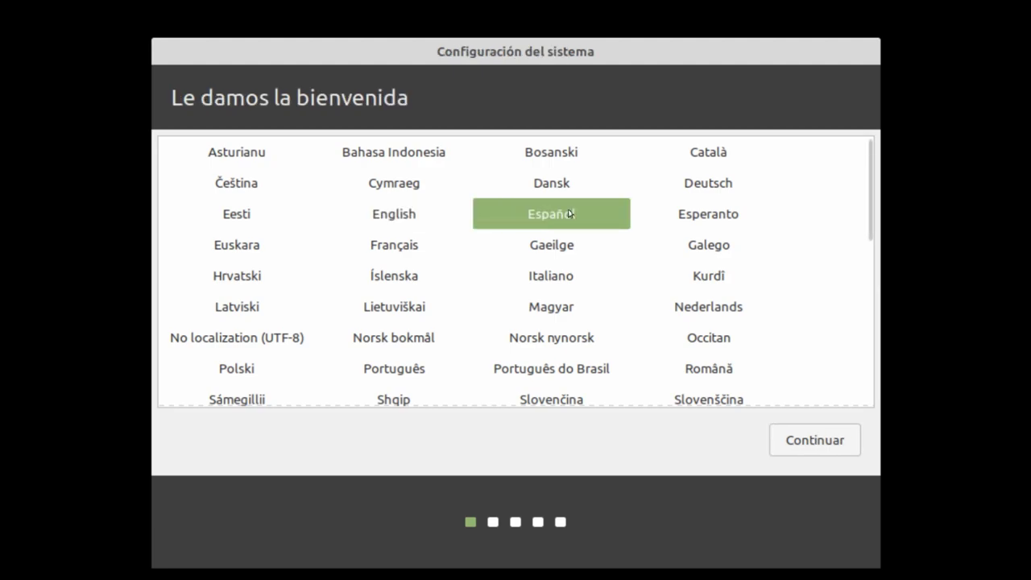
left_click(395, 223)
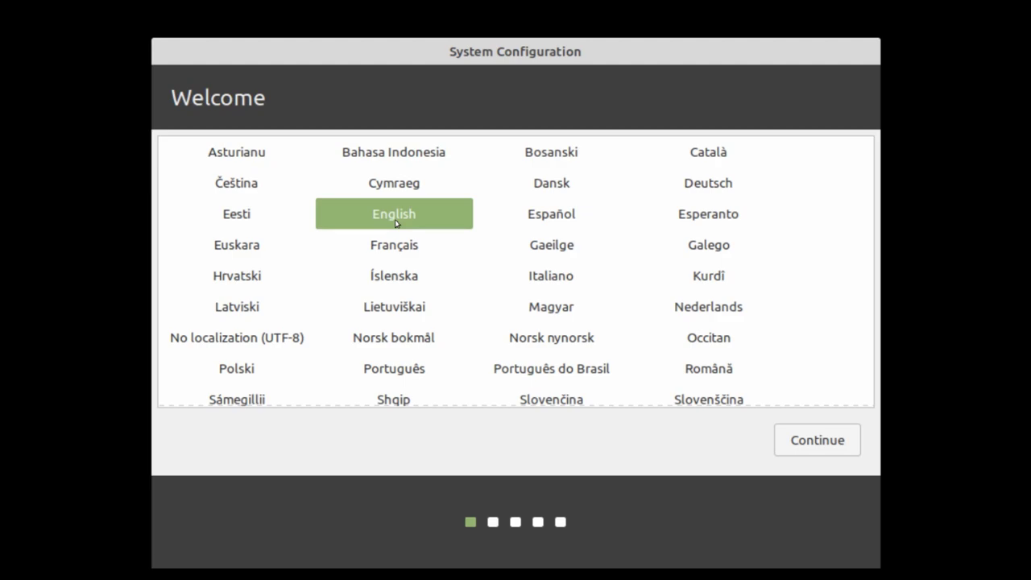
left_click(800, 439)
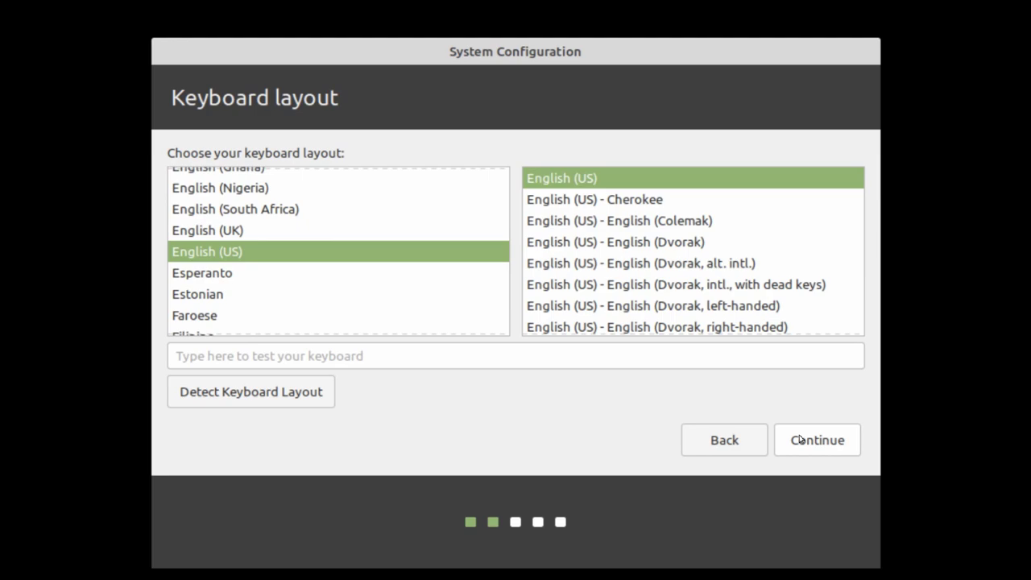
Step: Accept the English (US) keyboard layout and continue
left_click(800, 439)
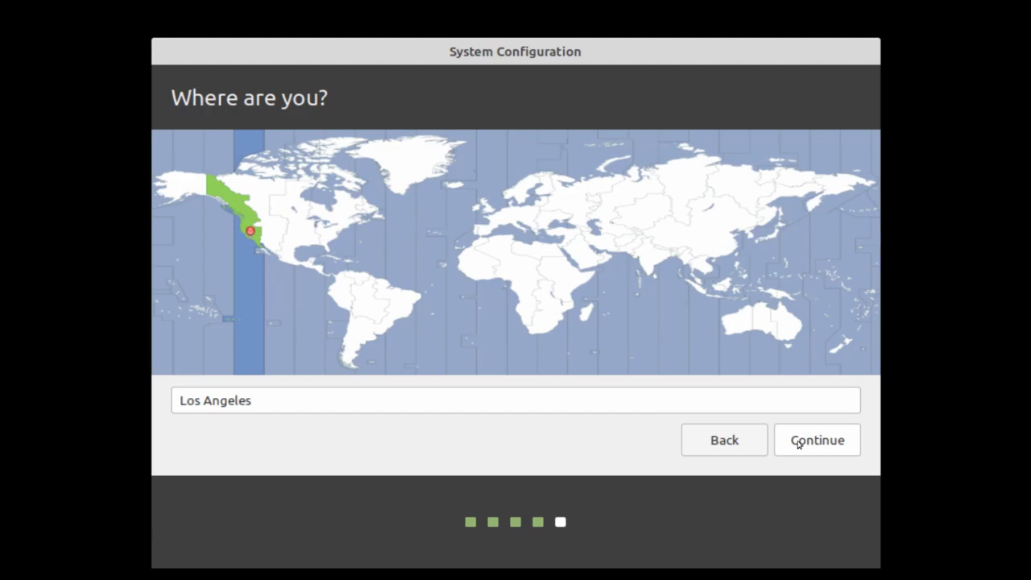
Step: Pick Los Angeles on the time zone map and continue to the account page
left_click(520, 281)
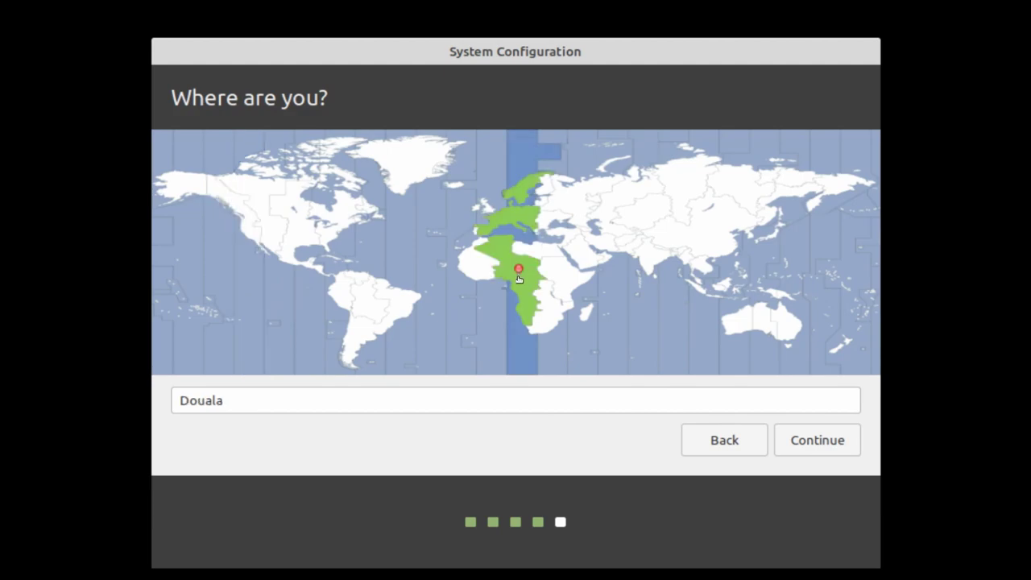
left_click(676, 214)
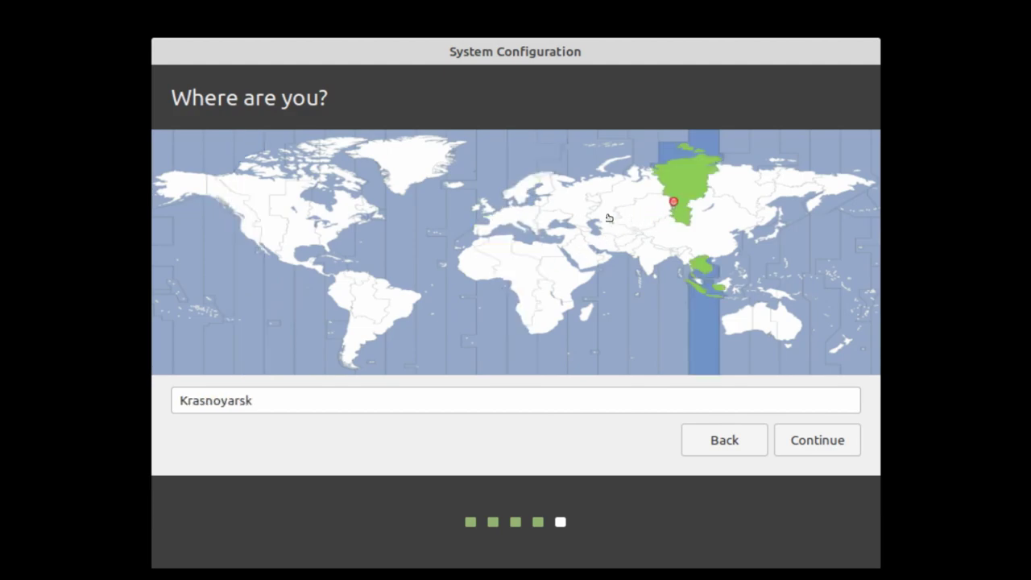
left_click(302, 237)
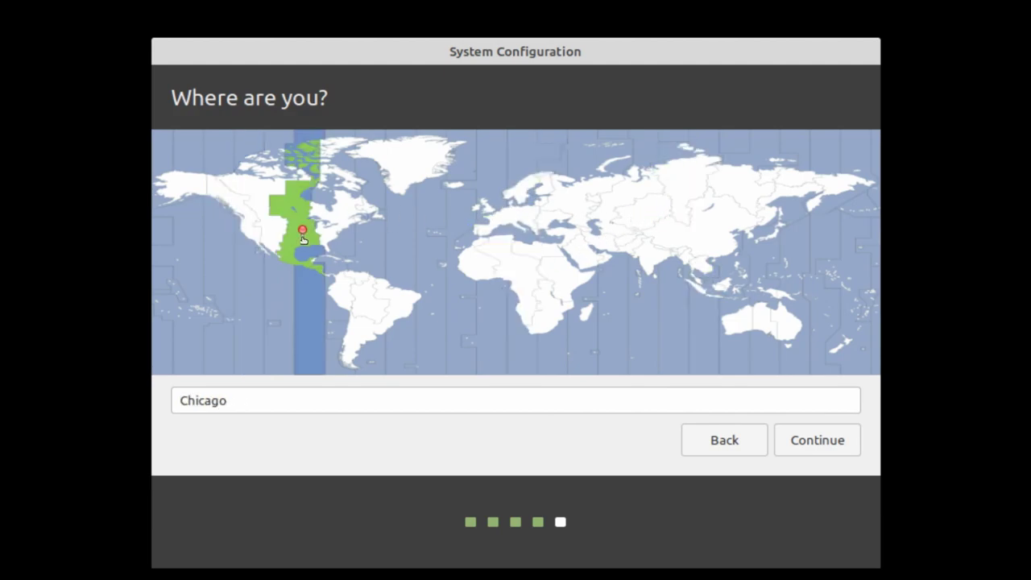
left_click(251, 238)
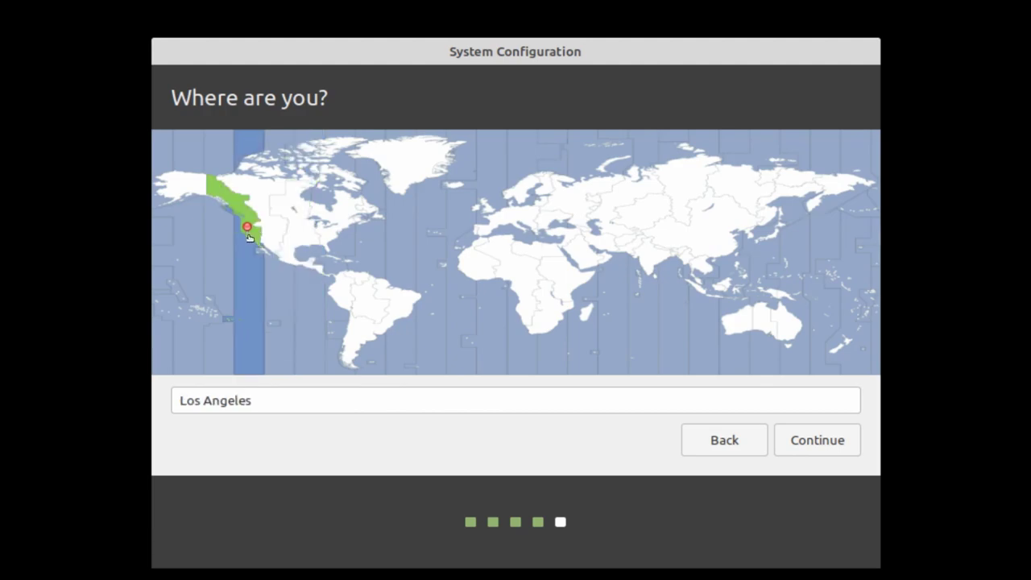
left_click(830, 452)
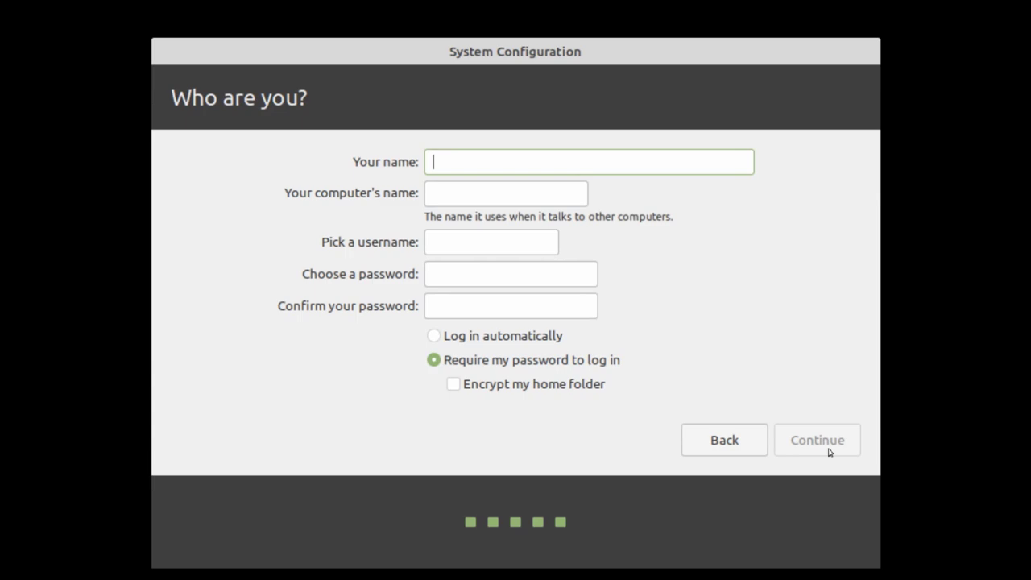
Step: Enter name Free Geek, computer name freegeek-computer and username geek
type("Free Geek")
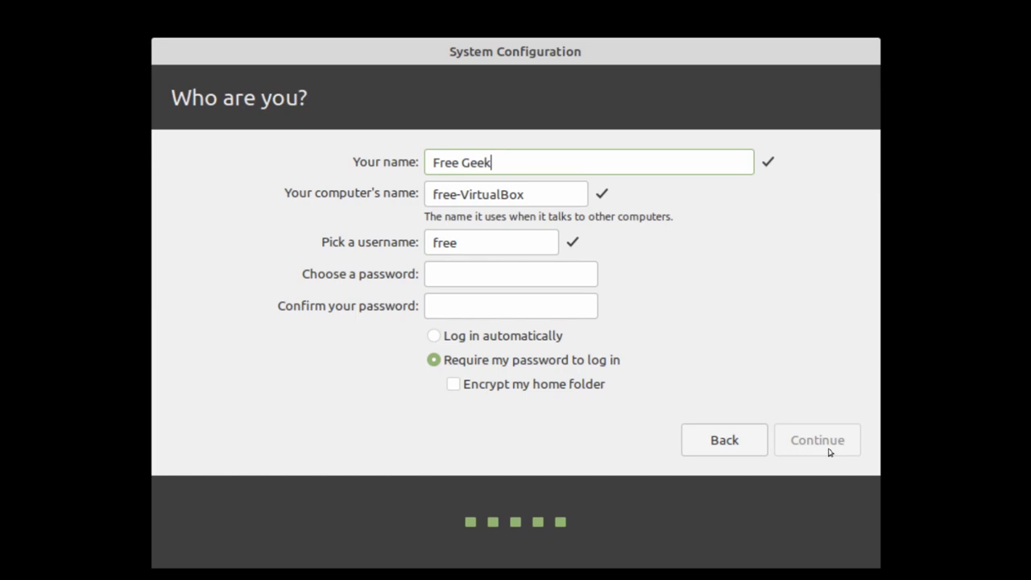
left_click_drag(549, 194, 404, 194)
type("freeg")
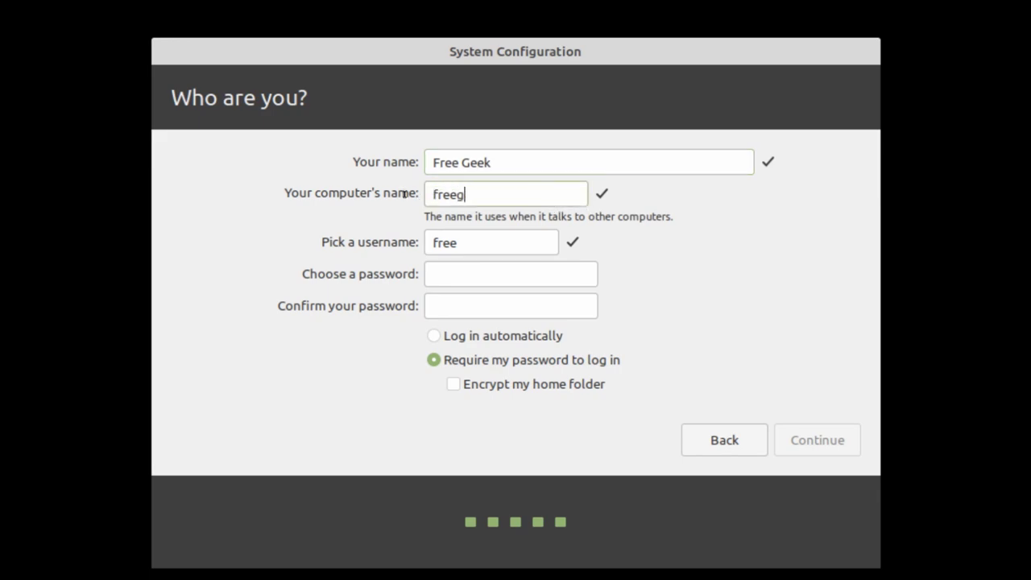
type("eek-computer")
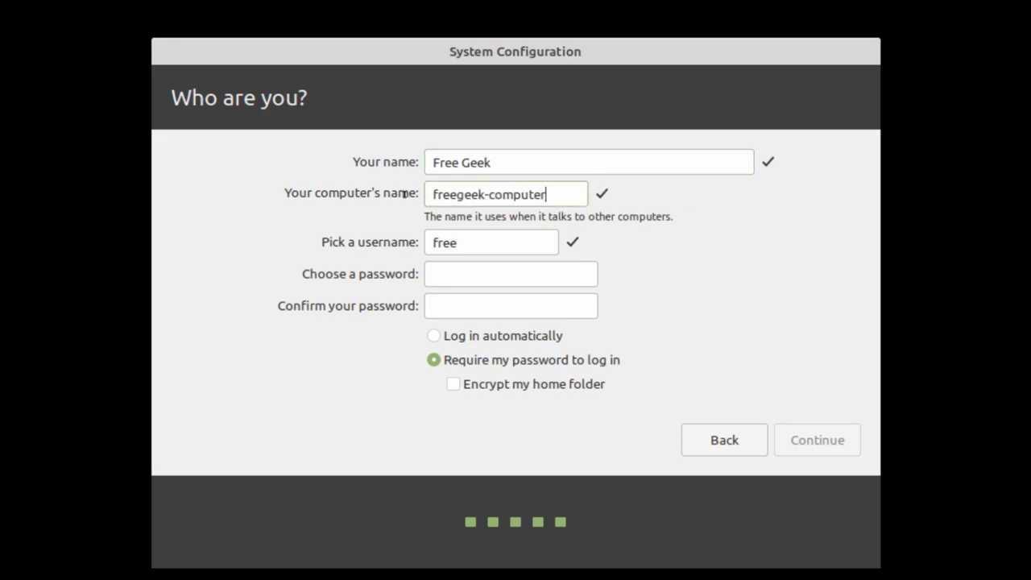
left_click(469, 243)
type("geek")
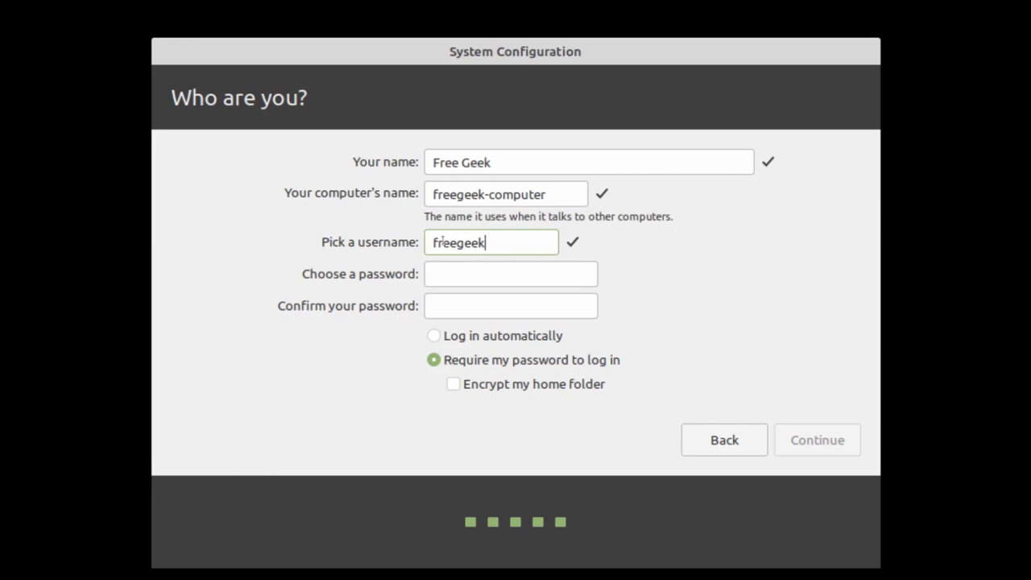
Step: Enter the account password, then retype it in the confirmation field
left_click(433, 272)
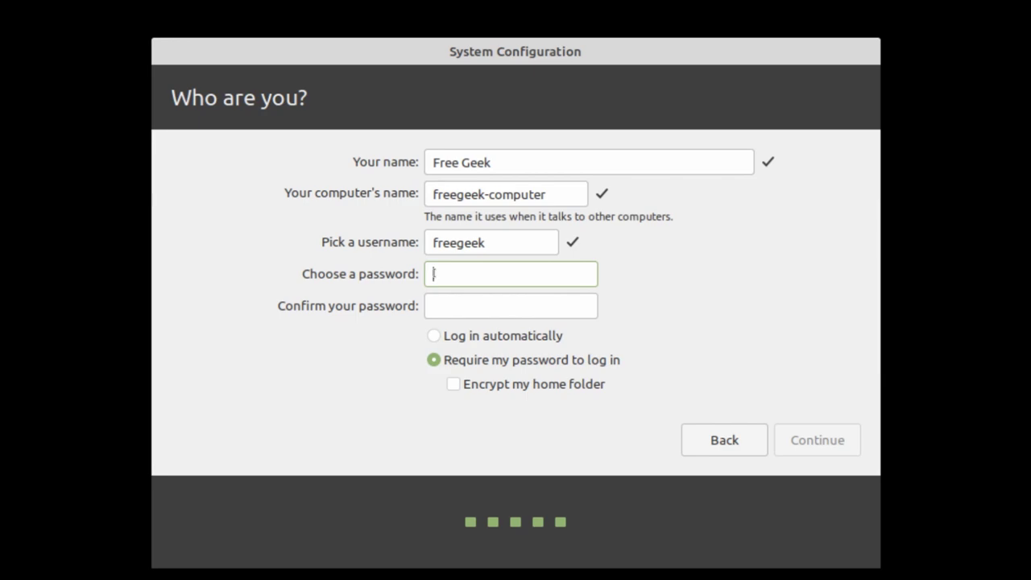
type("●●●●●●●")
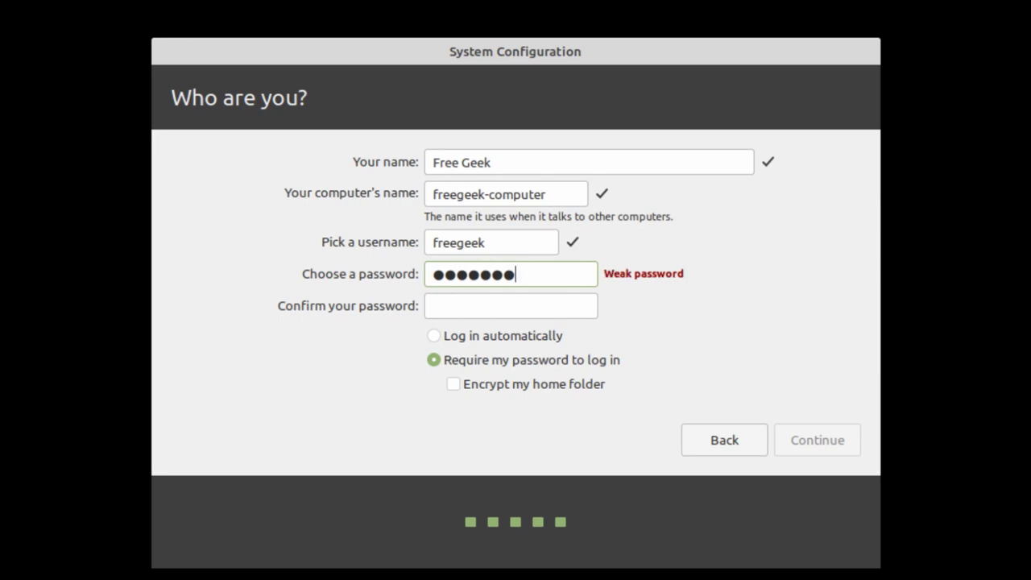
type("●●●●●●")
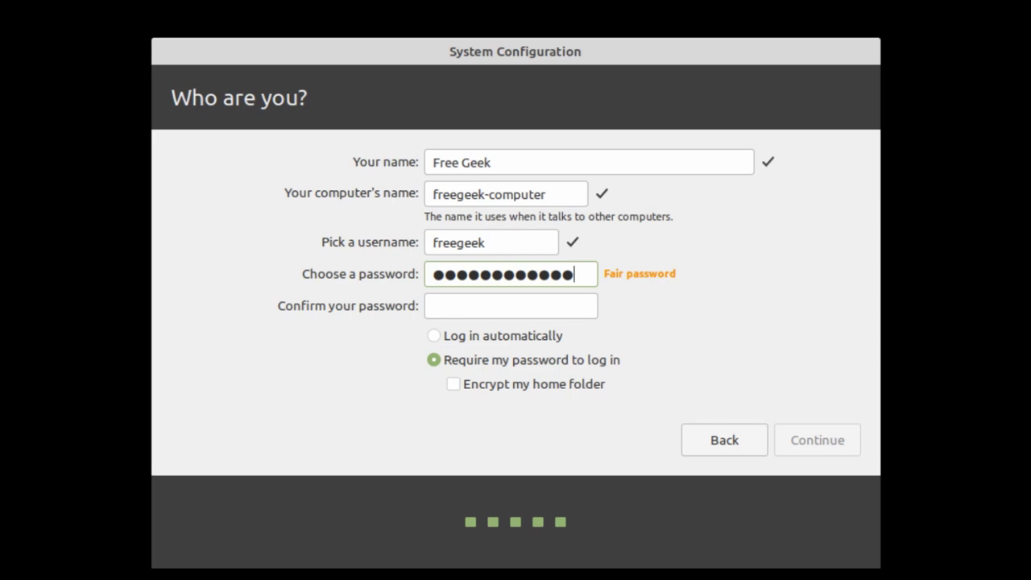
left_click(460, 307)
type("••••••••")
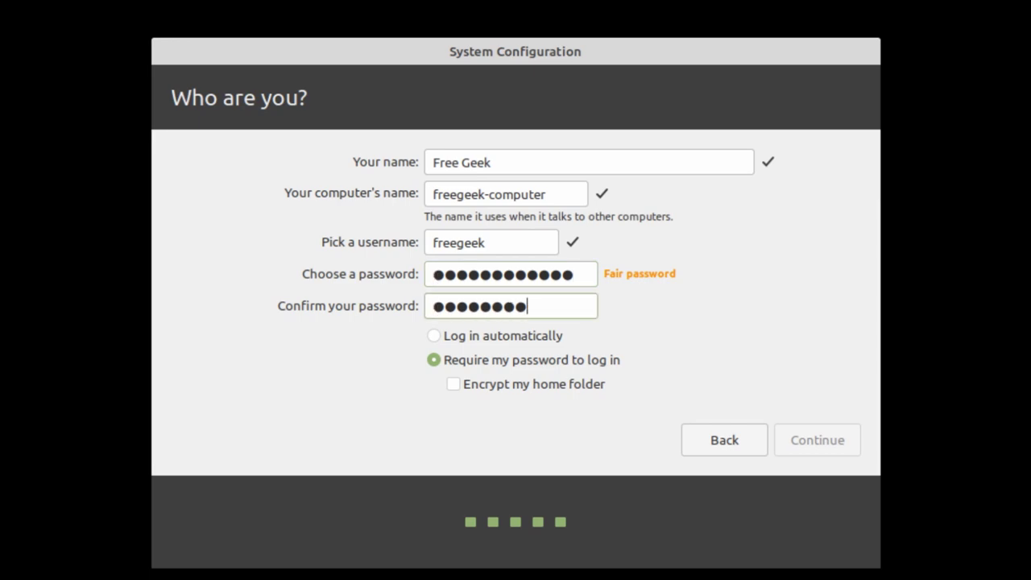
type("•••••")
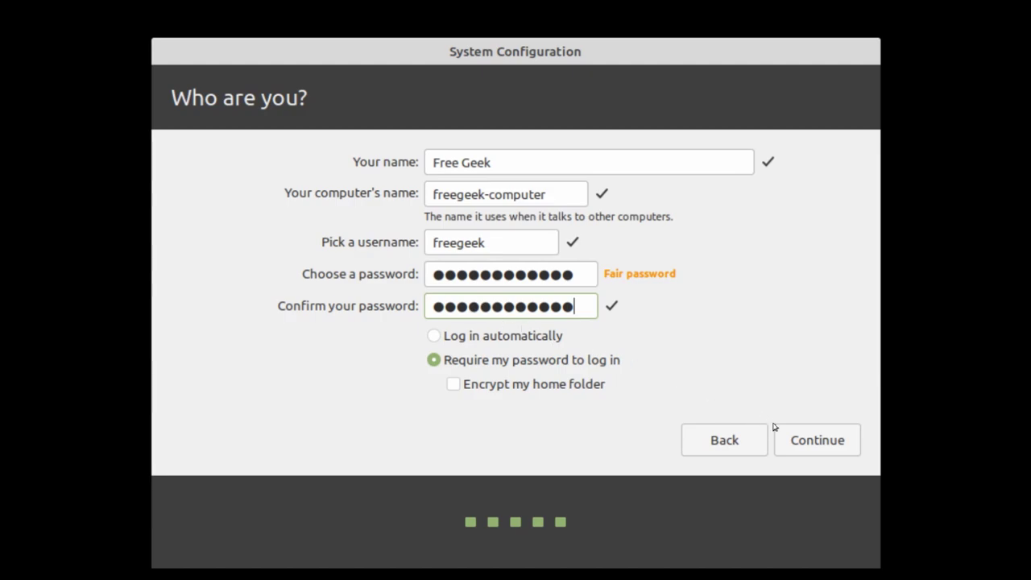
Step: Submit the account details and let setup finish at the login screen
left_click(803, 448)
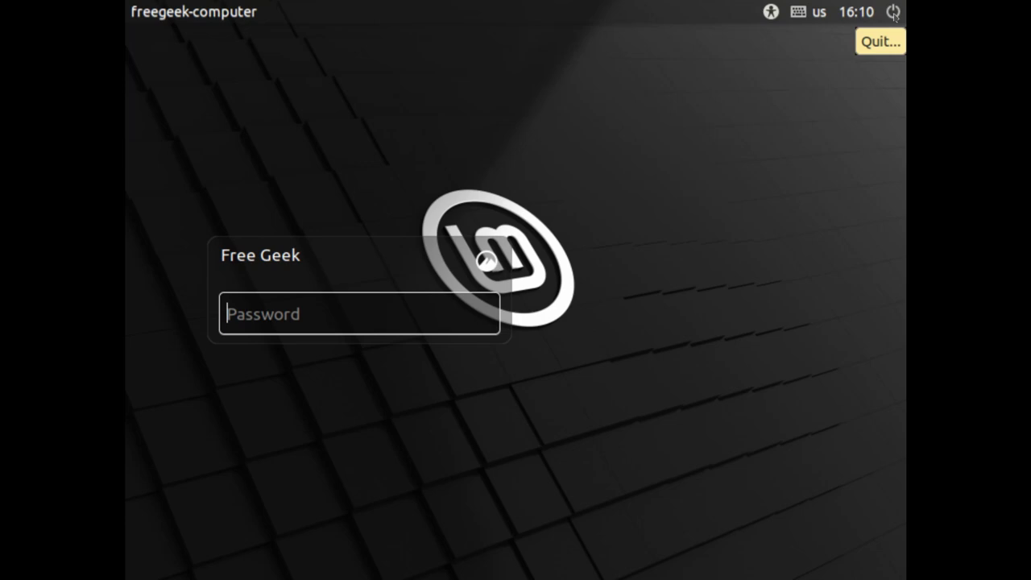
Step: Restart the computer from the top-bar power menu's Quit option
left_click(893, 13)
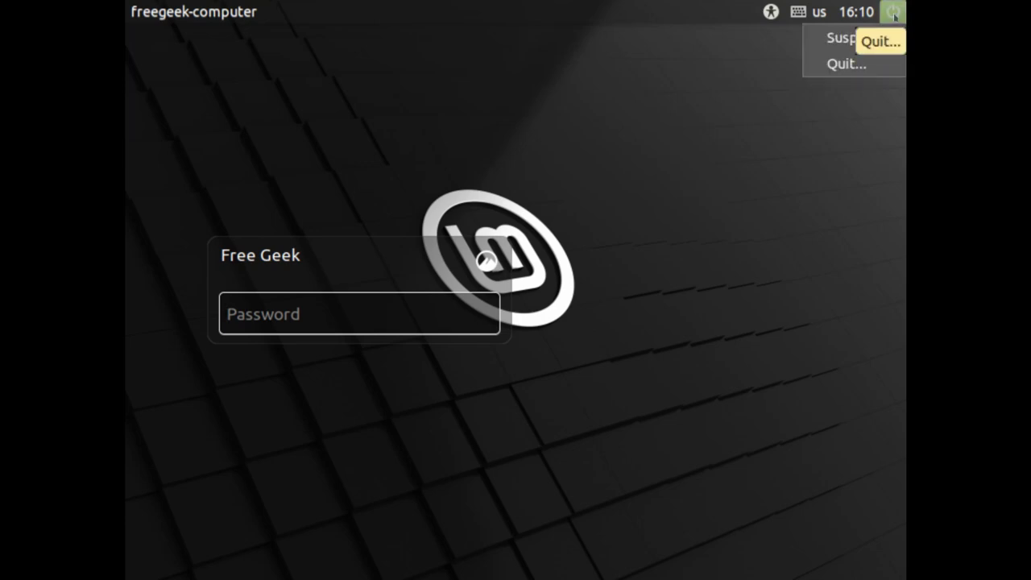
left_click(876, 63)
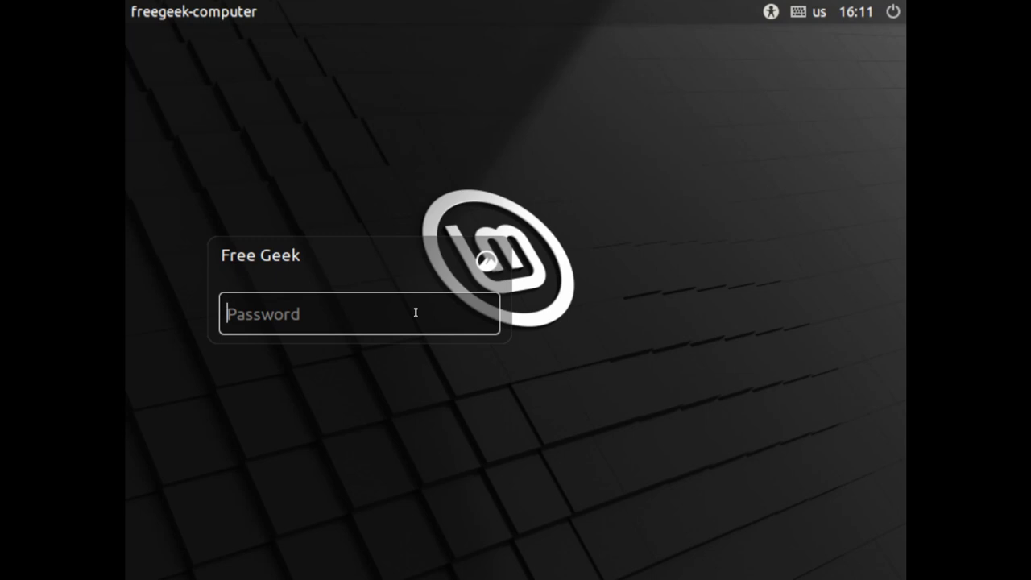
Step: Type the Free Geek account password at the login screen
type("password1")
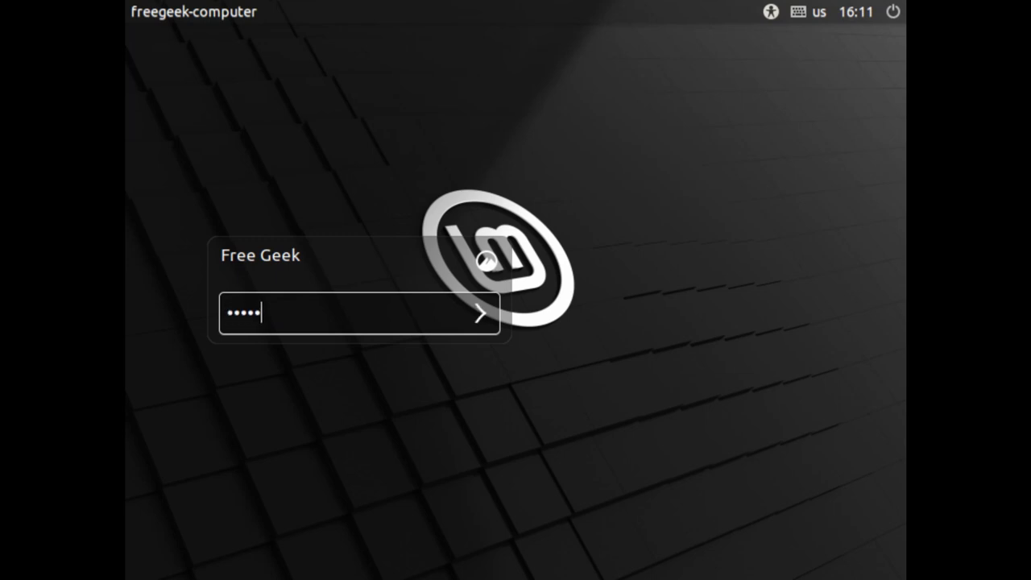
type("23!")
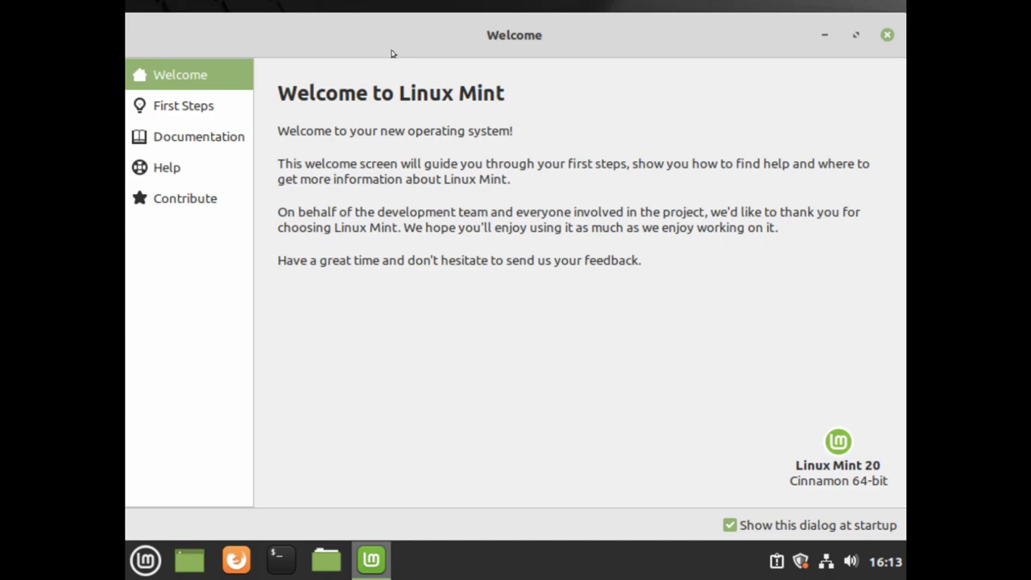
Step: Show First Steps and untick Show this dialog at startup
left_click(208, 109)
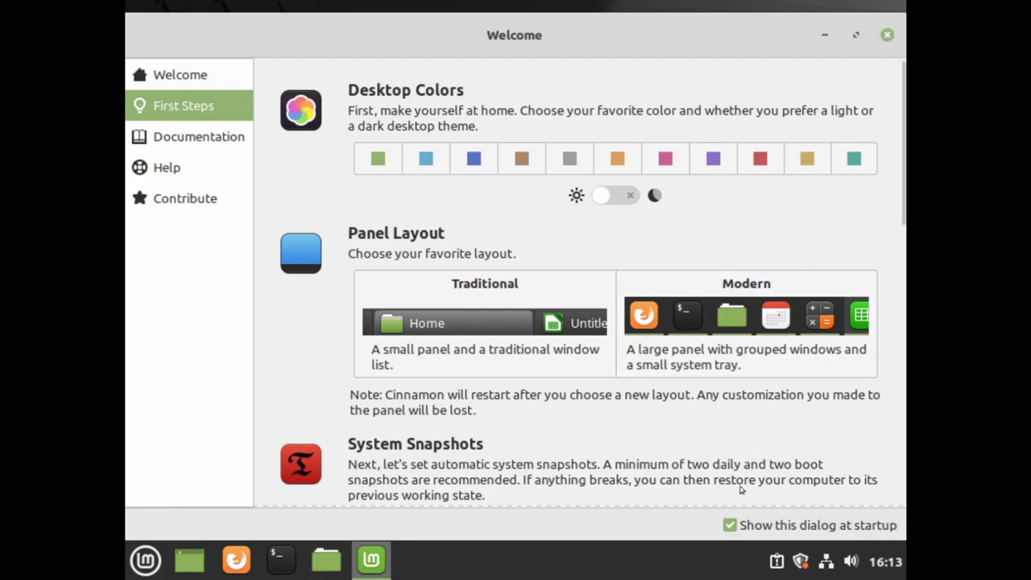
left_click(731, 526)
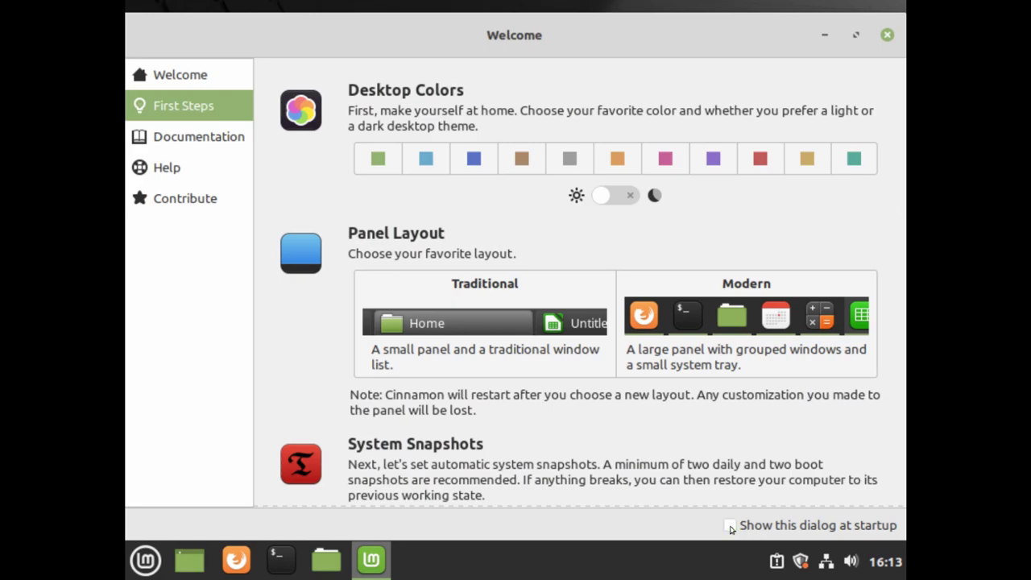
left_click(730, 526)
left_click(731, 527)
Step: Close the Welcome window to leave the bare desktop
left_click(887, 36)
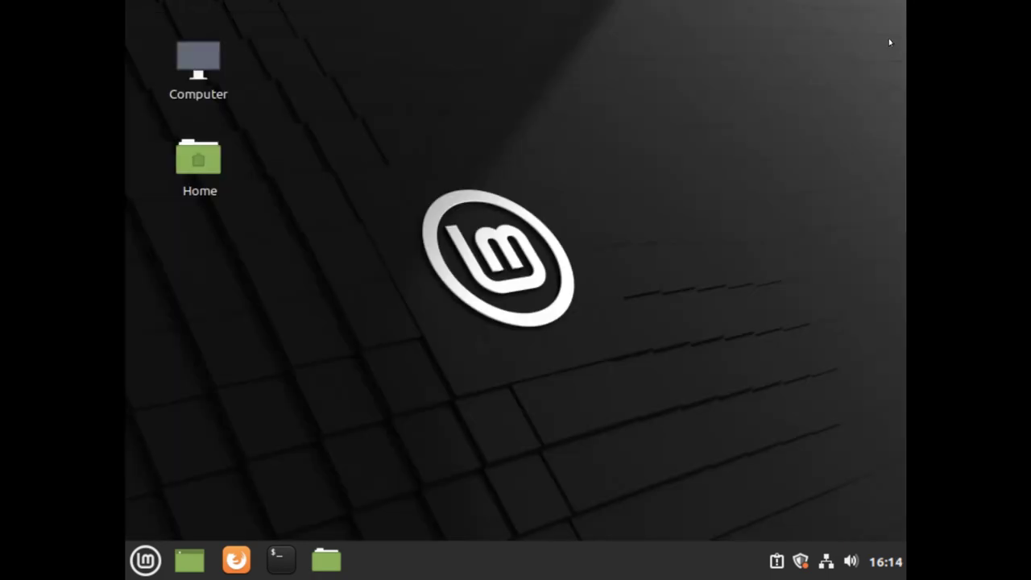